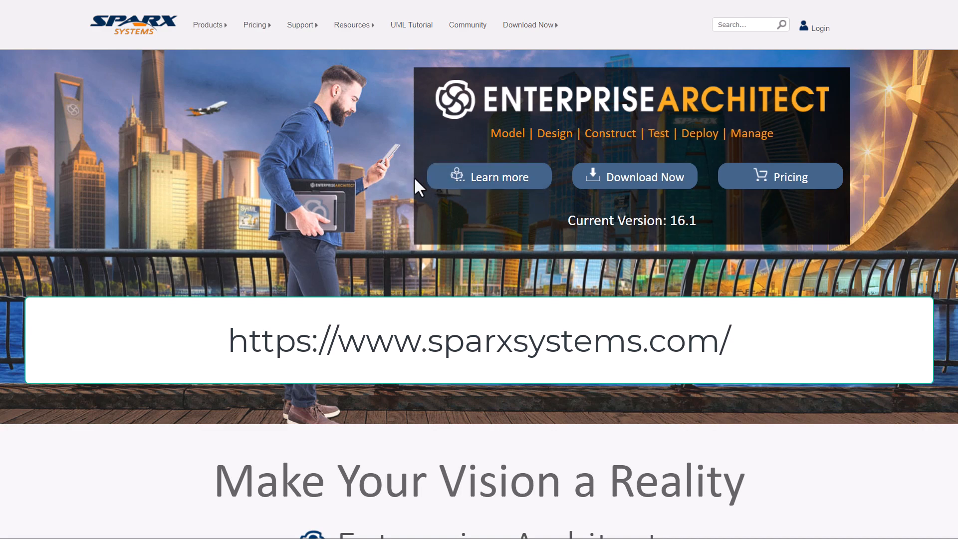
Open the Enterprise Architect edition comparison and look through the feature table for the Ultimate, Unified, Corporate and Professional editions.
mouse_move(208, 30)
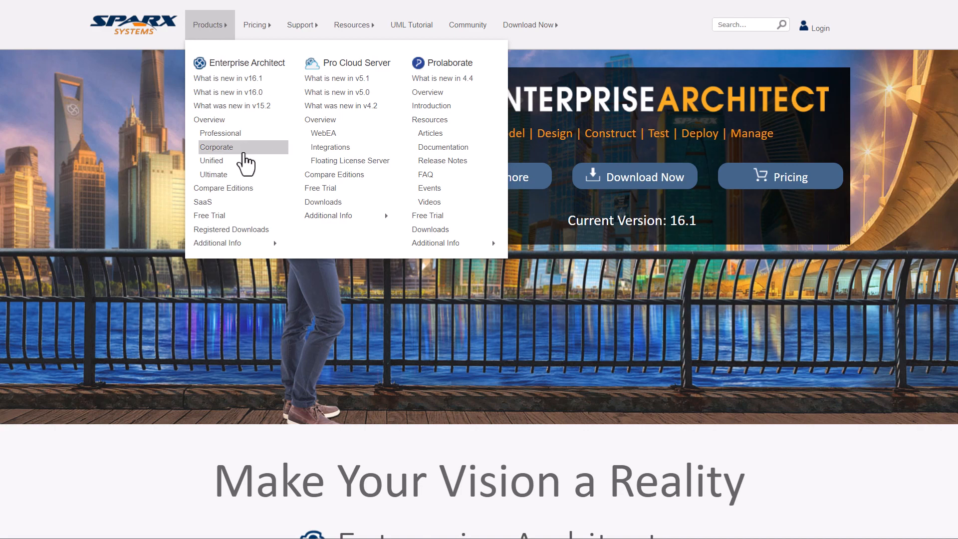
click(238, 191)
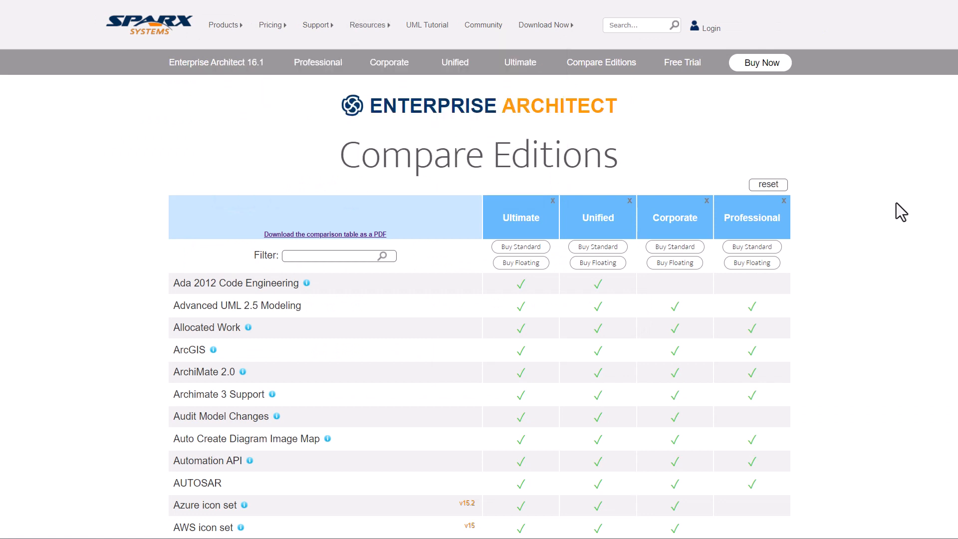
click(896, 202)
scroll(860, 284, down, 12)
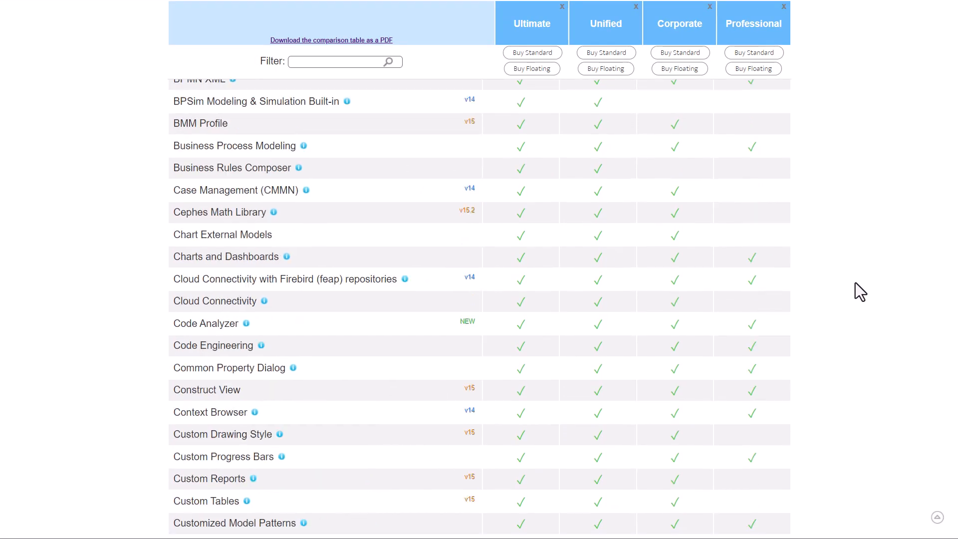
scroll(860, 292, up, 13)
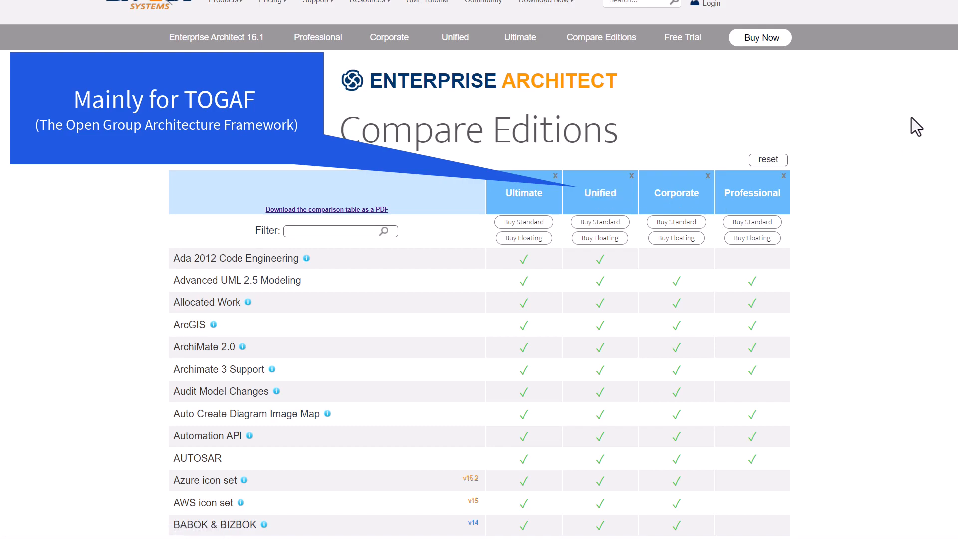
scroll(953, 80, down, 8)
drag(957, 52, 921, 30)
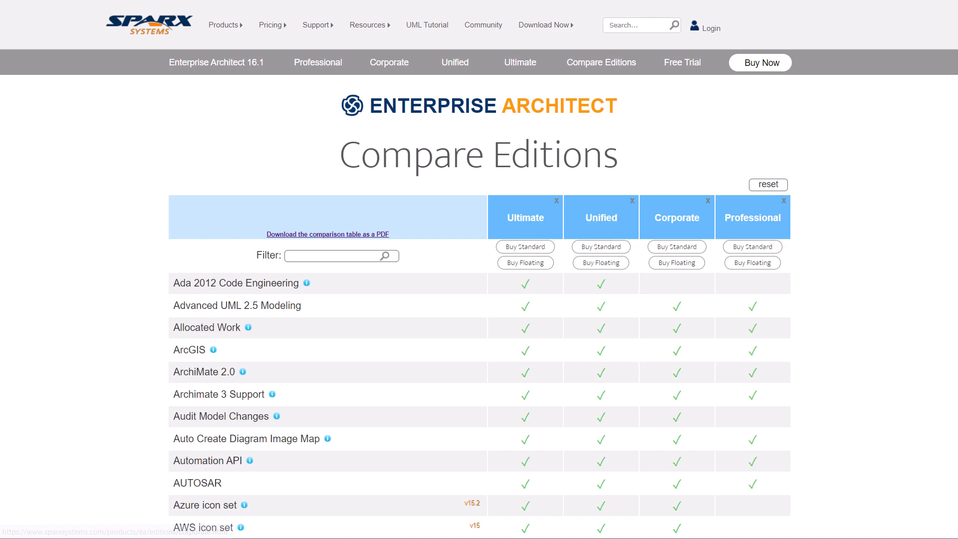
Find Microsoft Office among the included MDG products and highlight its row across to the Ultimate edition.
scroll(479, 349, down, 20)
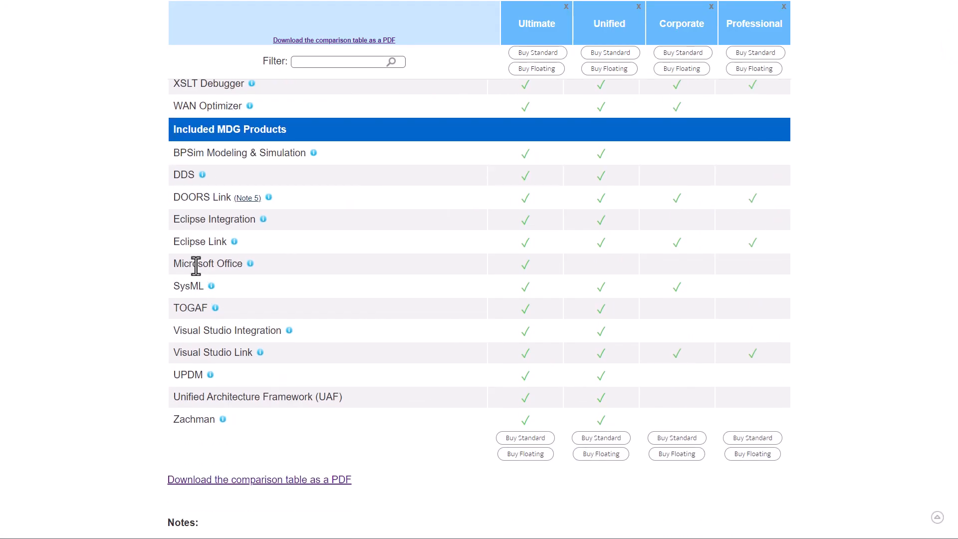
drag(188, 264, 552, 260)
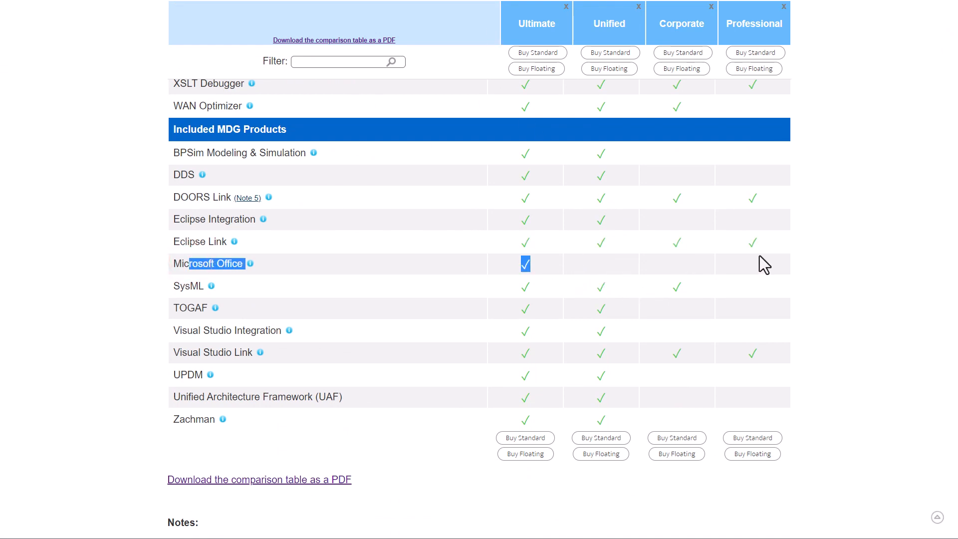
drag(957, 469, 957, 30)
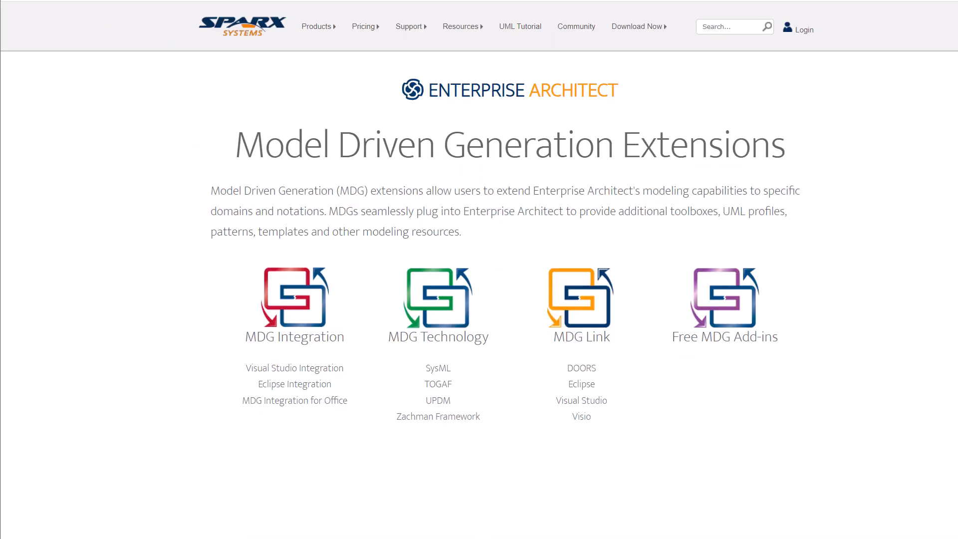
Look through the Model Driven Generation Extensions page, covering the integration, technology, link and free add-in downloads.
scroll(479, 269, down, 20)
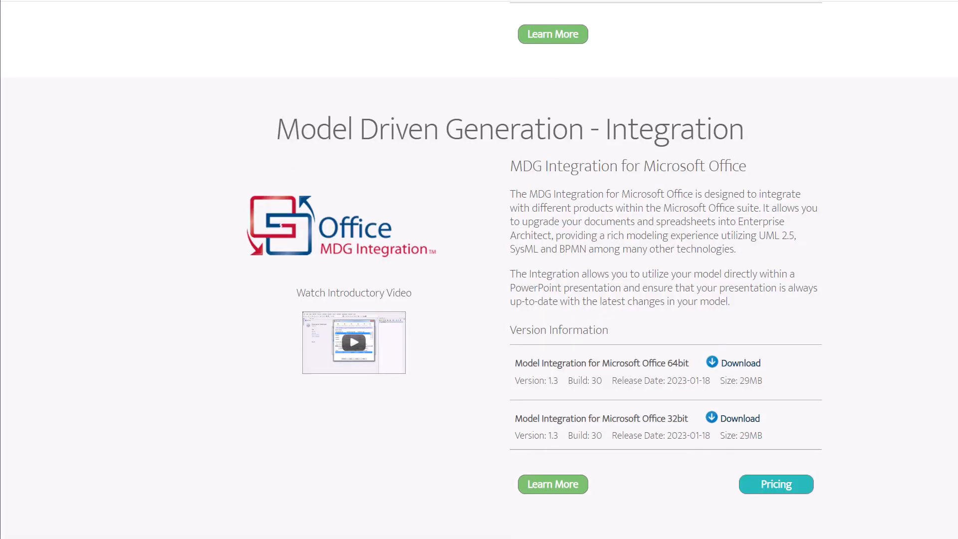
scroll(479, 269, down, 20)
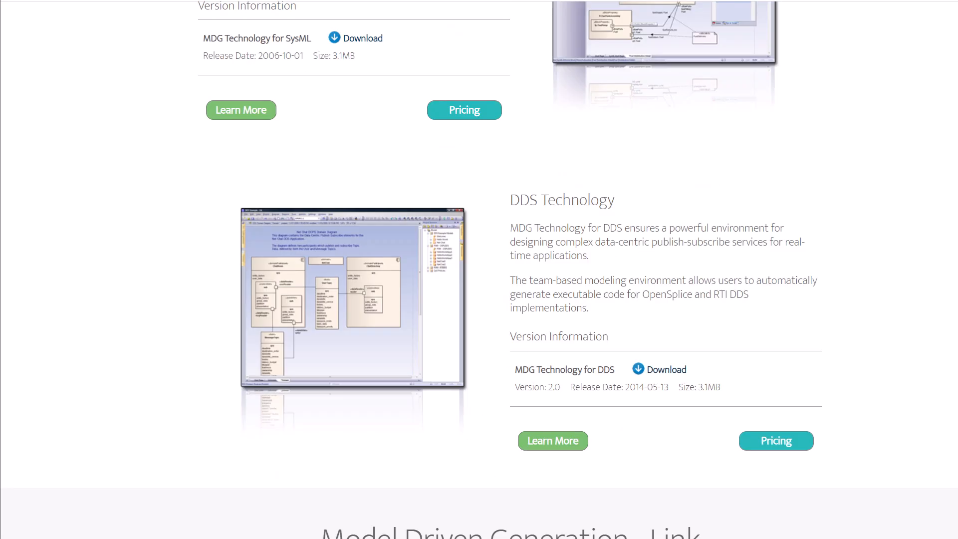
scroll(479, 270, down, 20)
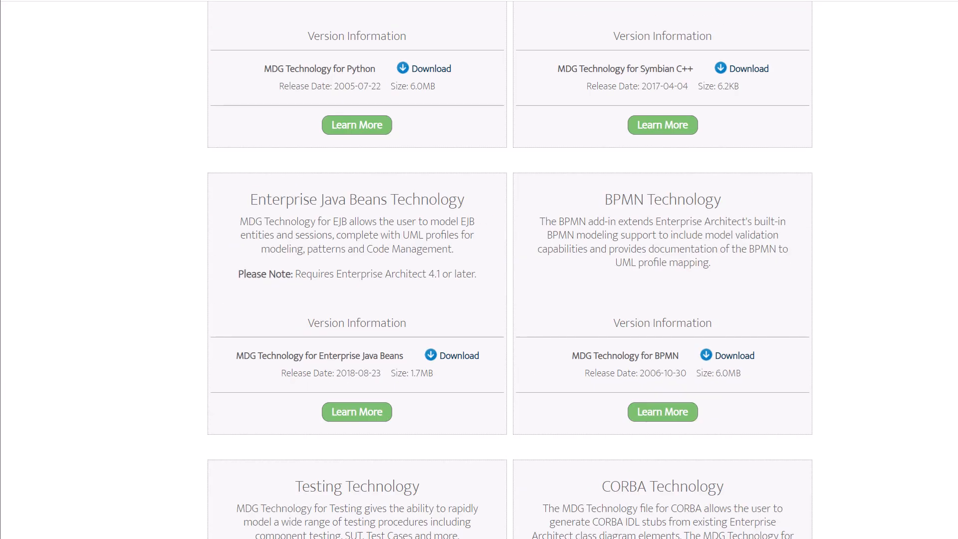
scroll(479, 269, down, 10)
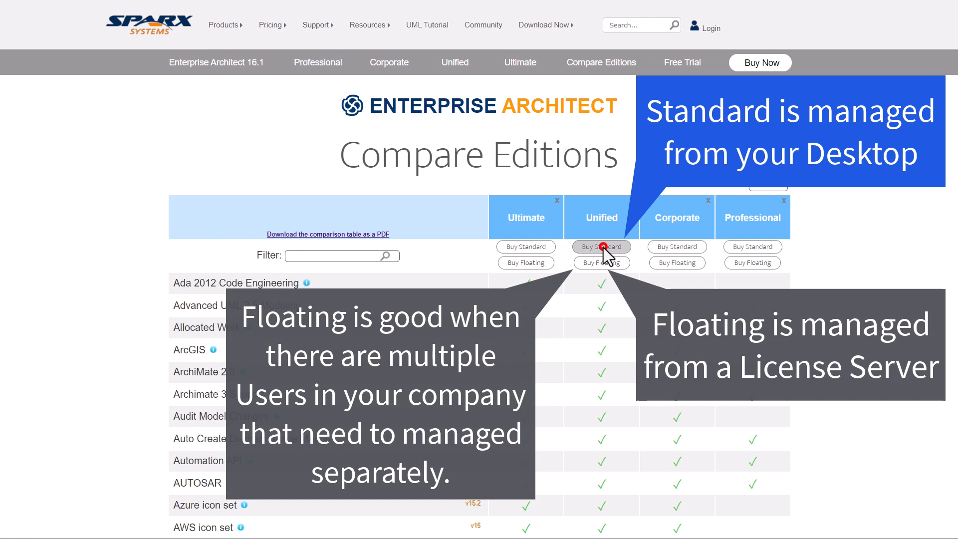
Start buying a Standard license of the Unified edition and view the billing and payment form.
click(603, 247)
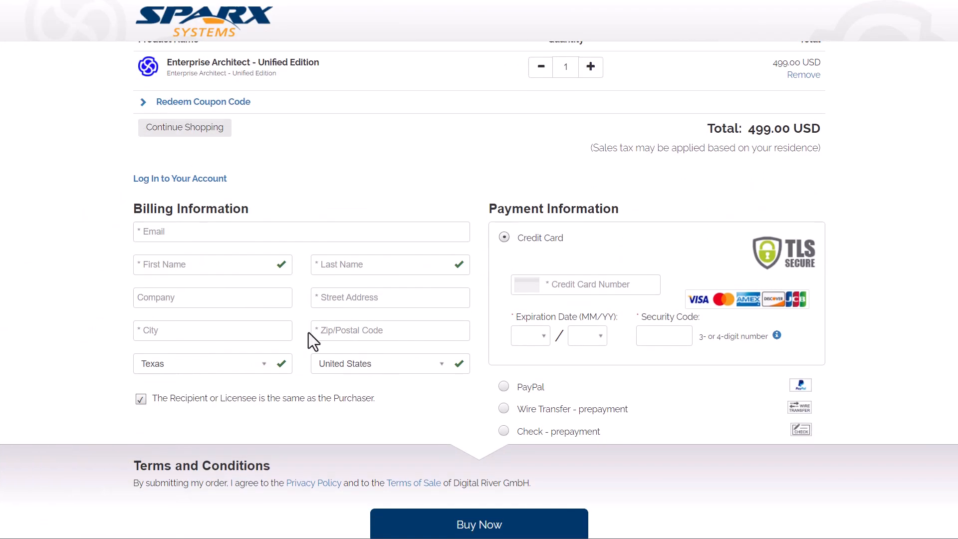
scroll(580, 430, down, 1)
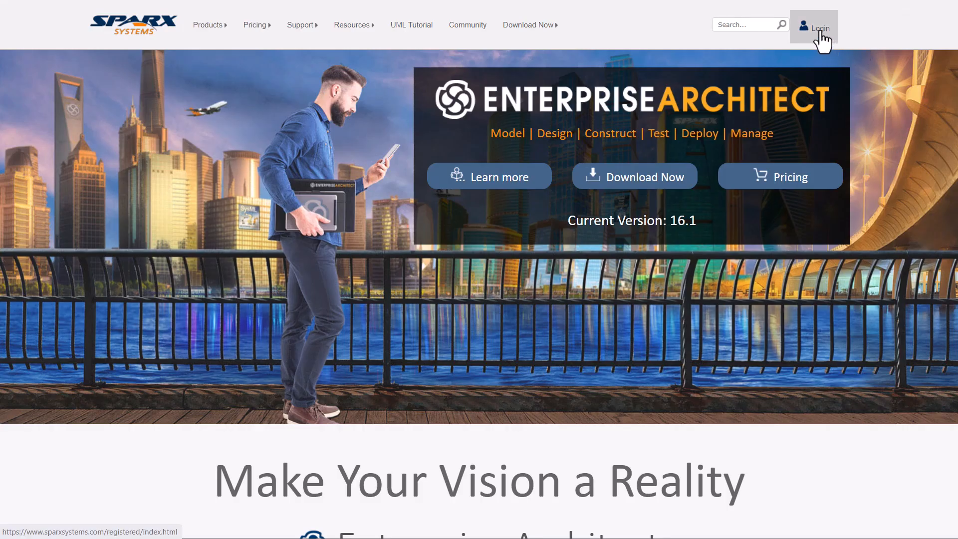
Log in to the Sparx Systems registered user area with the account username and password.
click(825, 30)
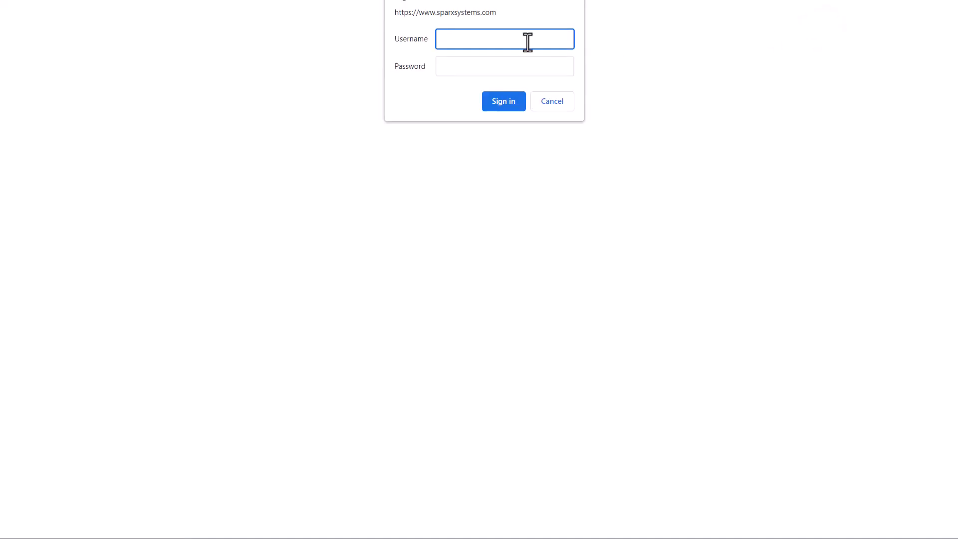
click(526, 39)
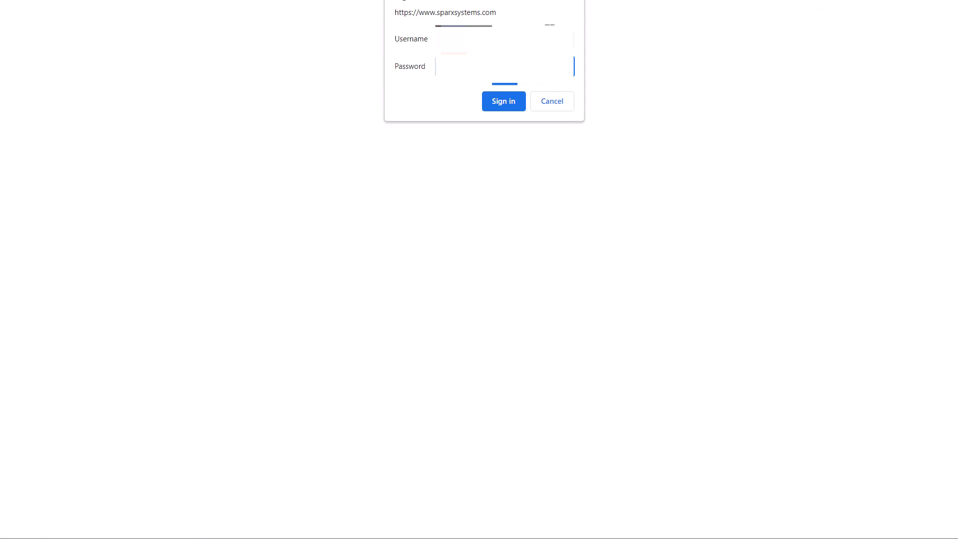
click(507, 99)
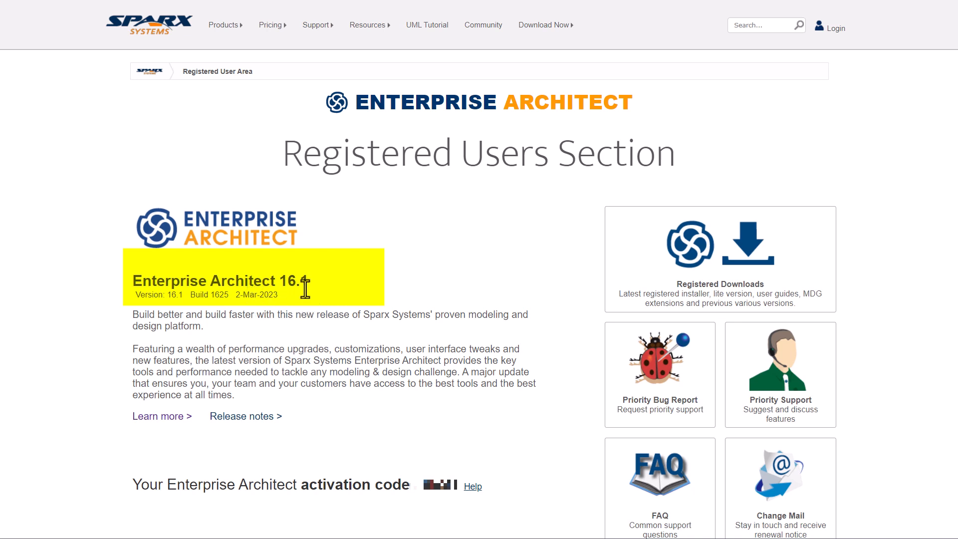
Highlight the release version number and select the activation code on the Registered Users page.
drag(288, 280, 306, 279)
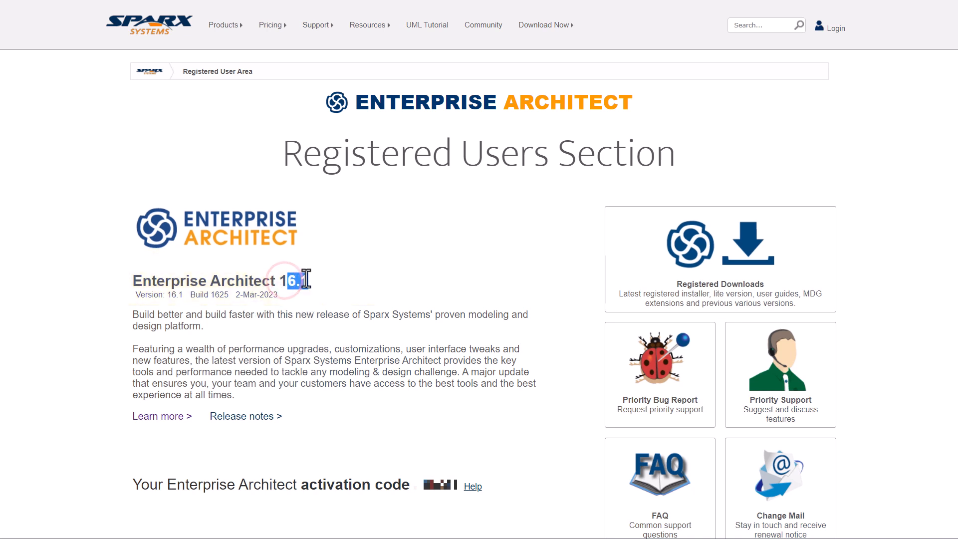
click(261, 315)
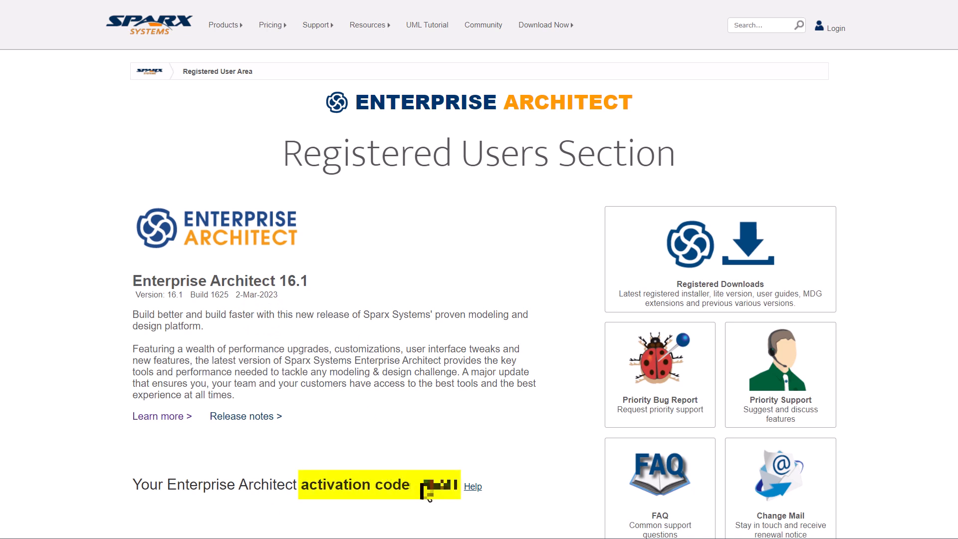
click(423, 481)
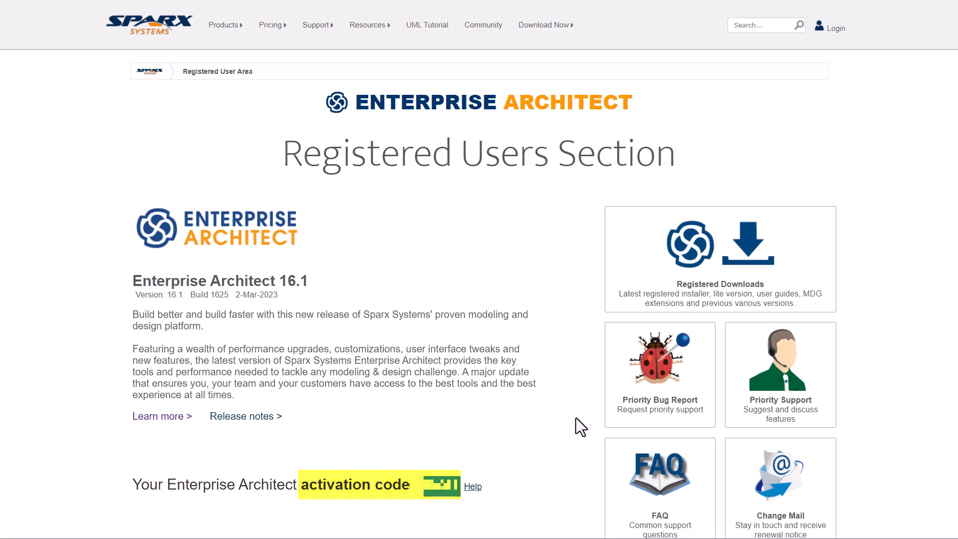
Review the registered installer downloads and download the 64 bit installer of Enterprise Architect v16.1.1625.
click(743, 270)
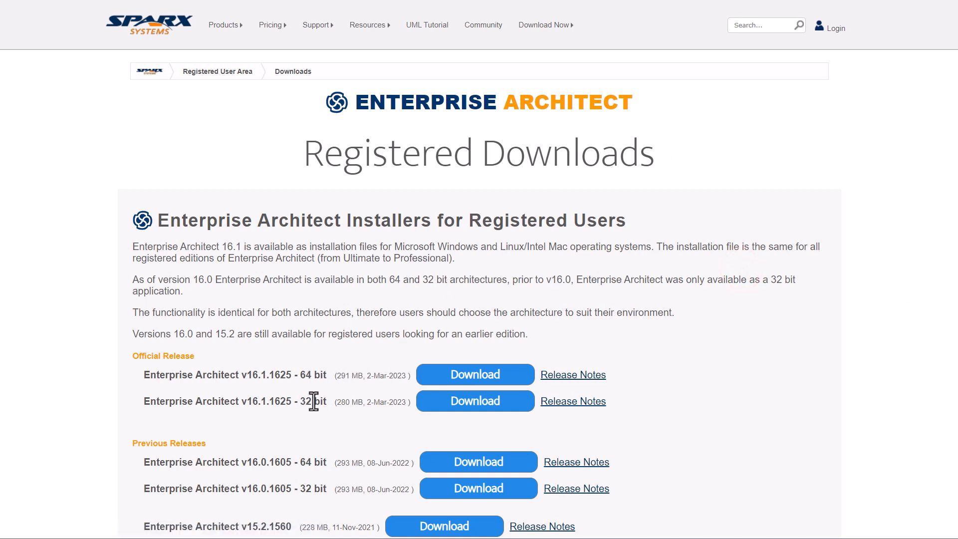
scroll(299, 476, down, 3)
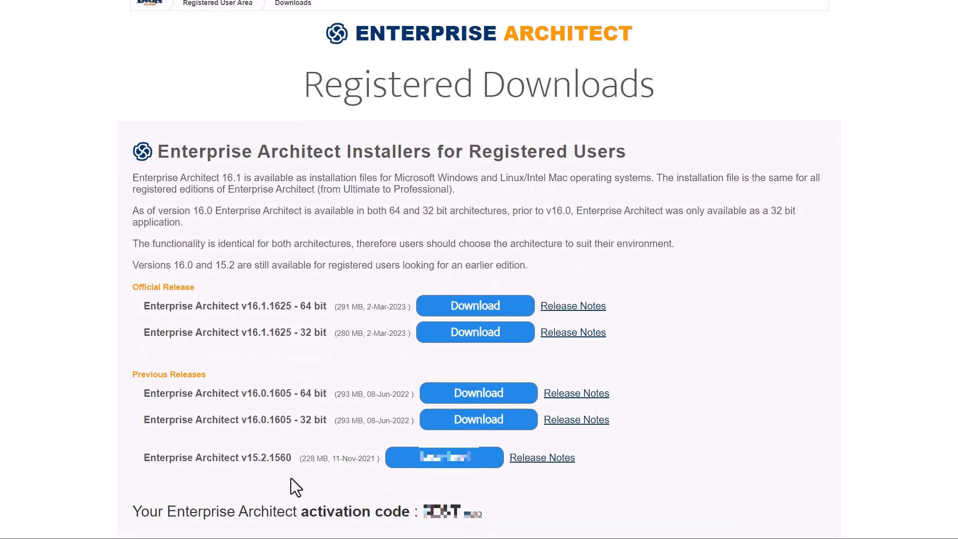
scroll(295, 474, up, 3)
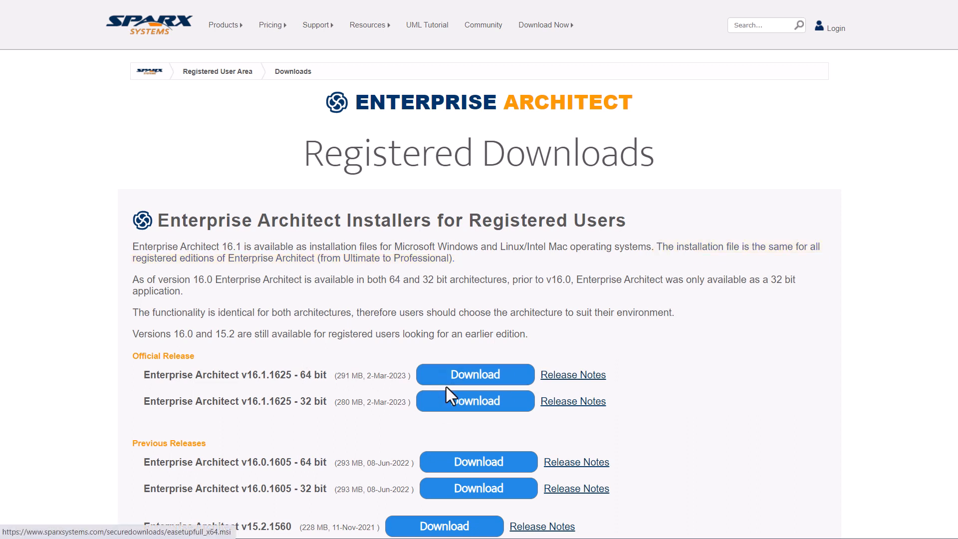
click(458, 397)
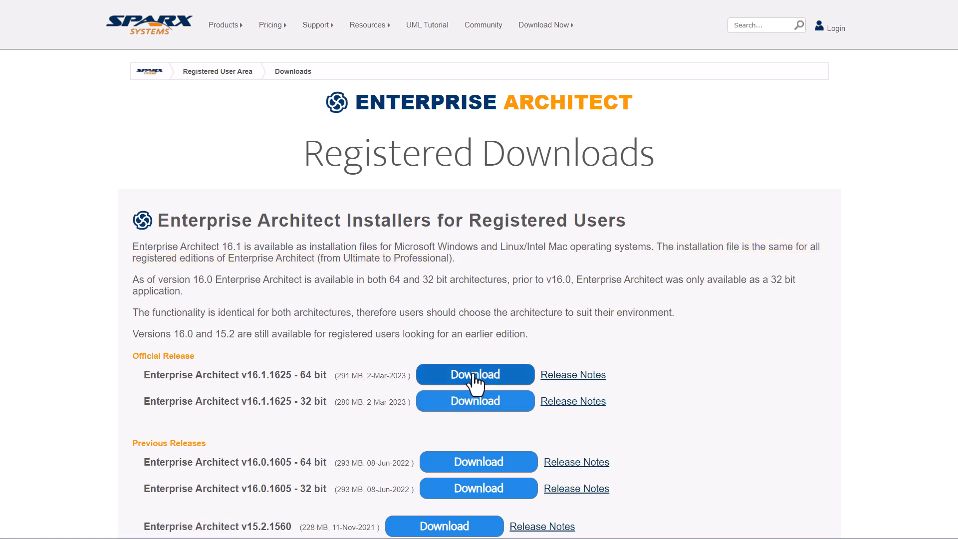
click(475, 380)
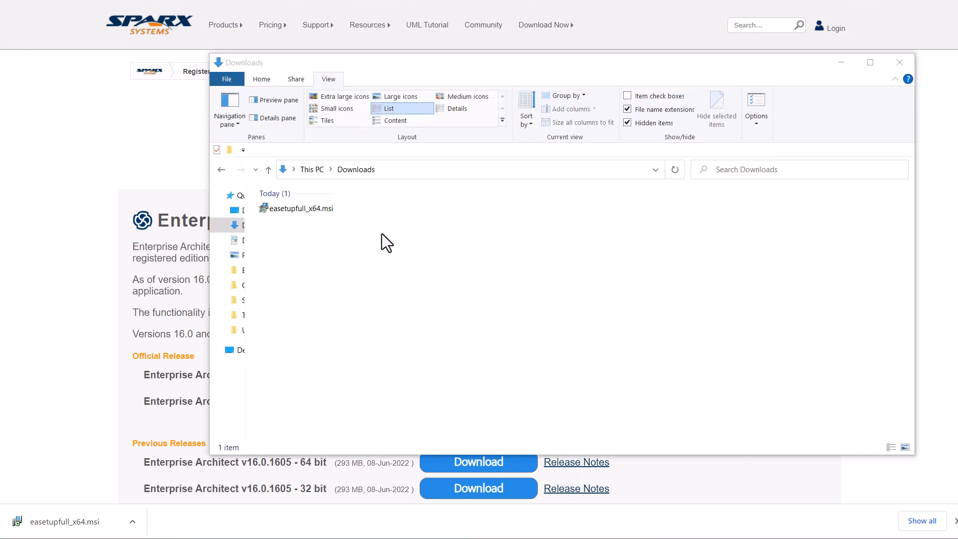
Run easetupfull_x64.msi from the Downloads folder and continue past the setup wizard's welcome page.
click(382, 232)
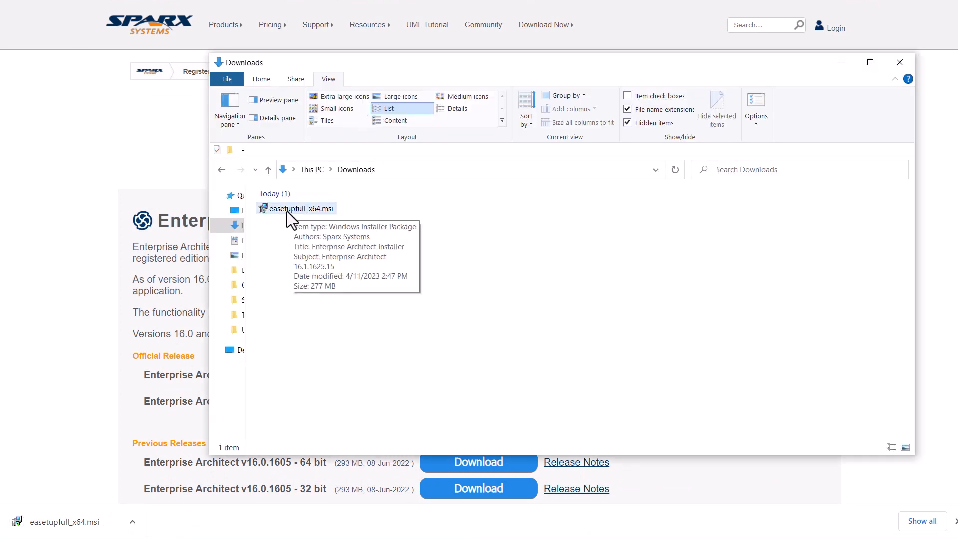
double_click(287, 211)
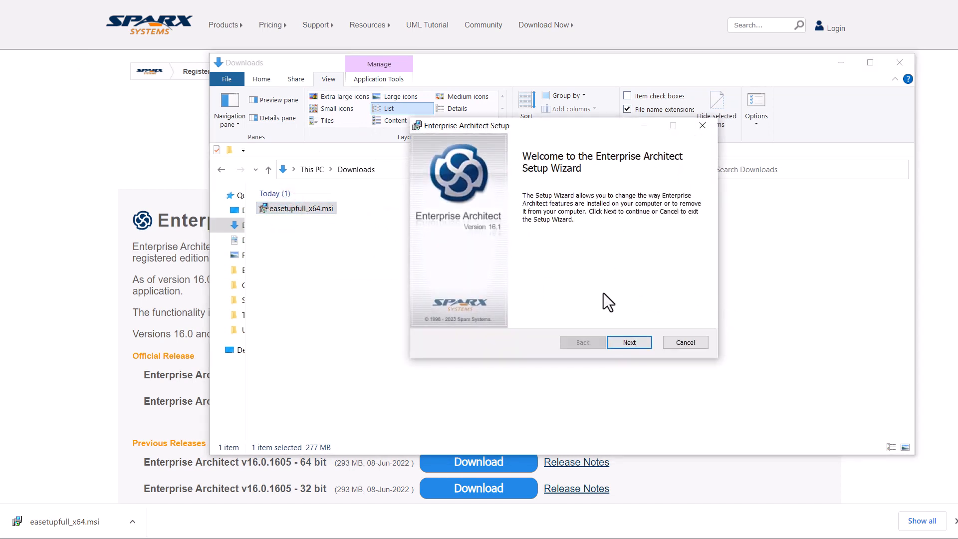
click(629, 343)
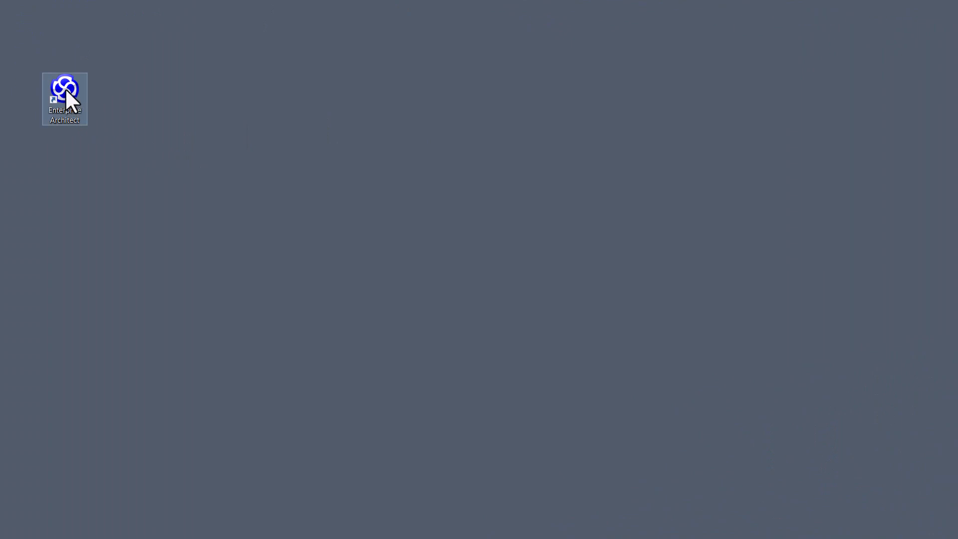
Launch Enterprise Architect from the desktop and look at its Browser, Inspector, Properties and Notes windows.
double_click(65, 89)
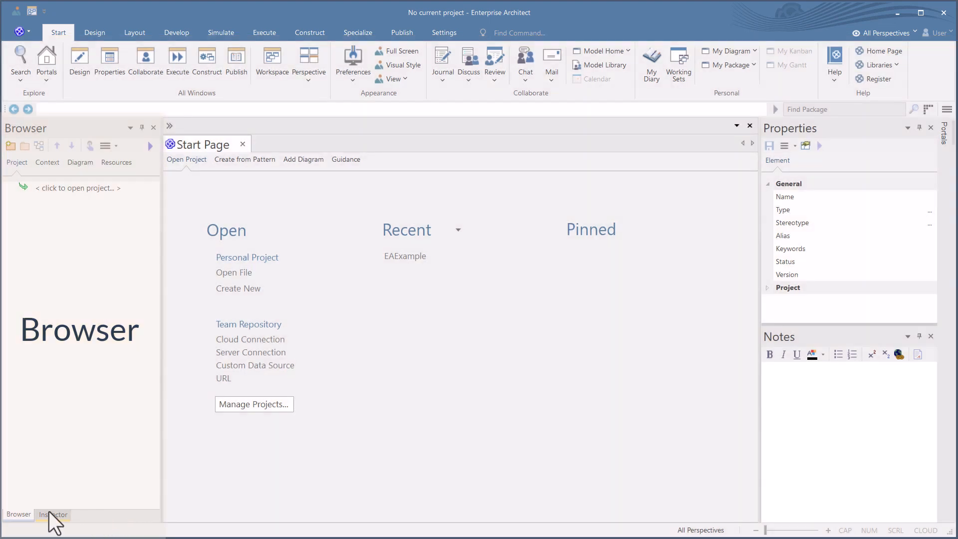
click(48, 514)
click(18, 515)
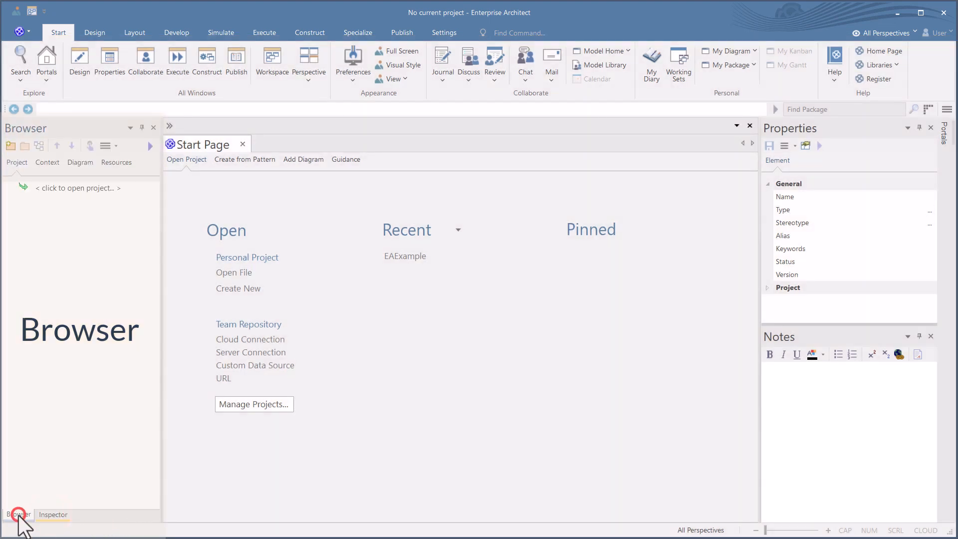
click(53, 514)
click(19, 514)
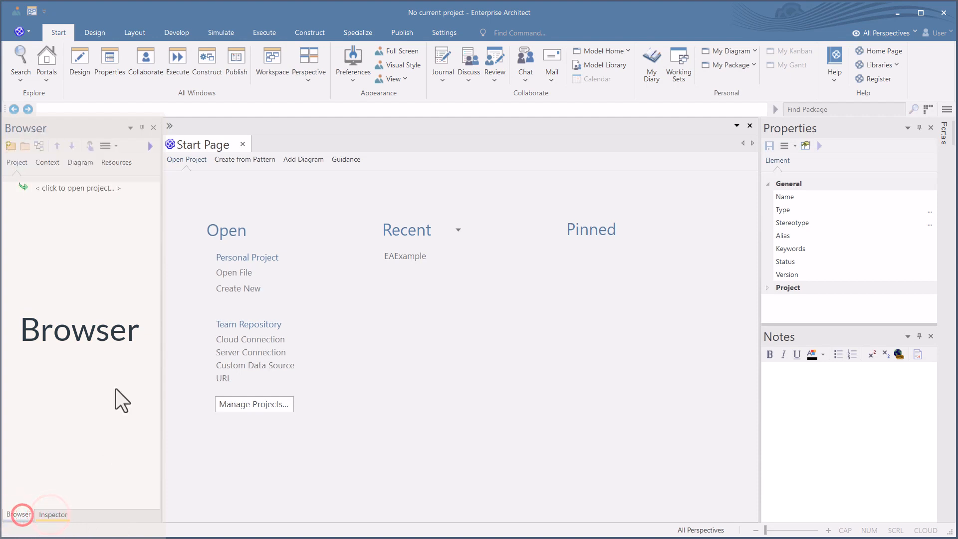
click(854, 128)
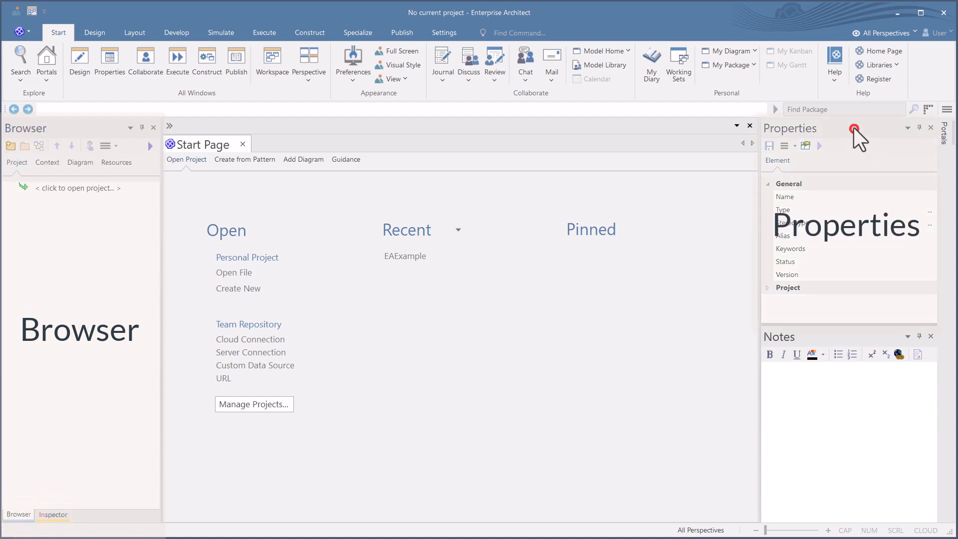
click(820, 415)
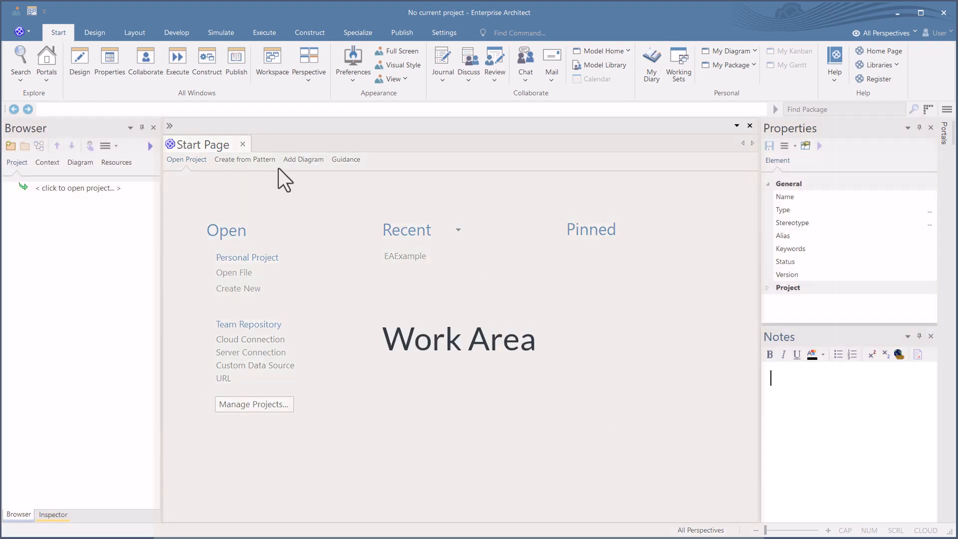
View the Start Page's Create from Pattern, Add Diagram and Guidance pages, and return to Open Project.
click(199, 139)
click(234, 160)
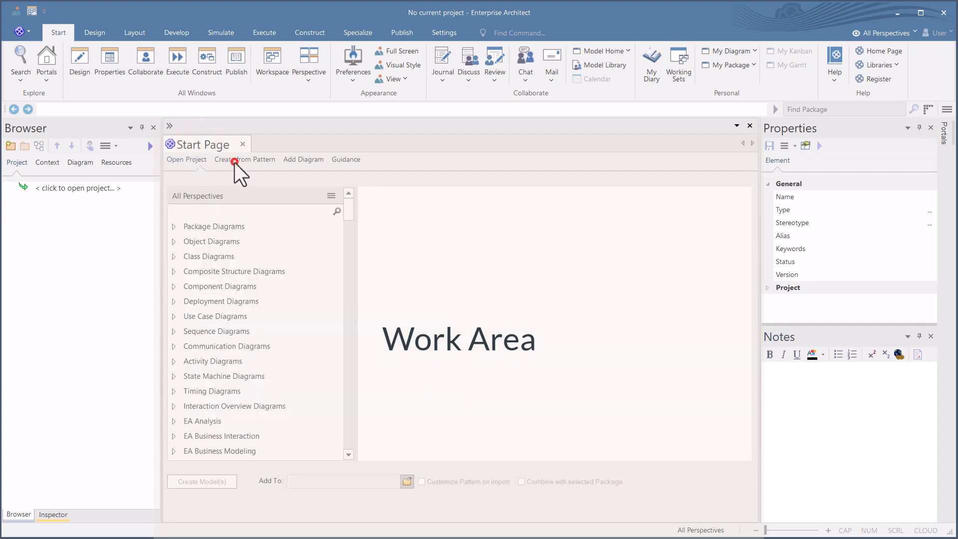
click(300, 163)
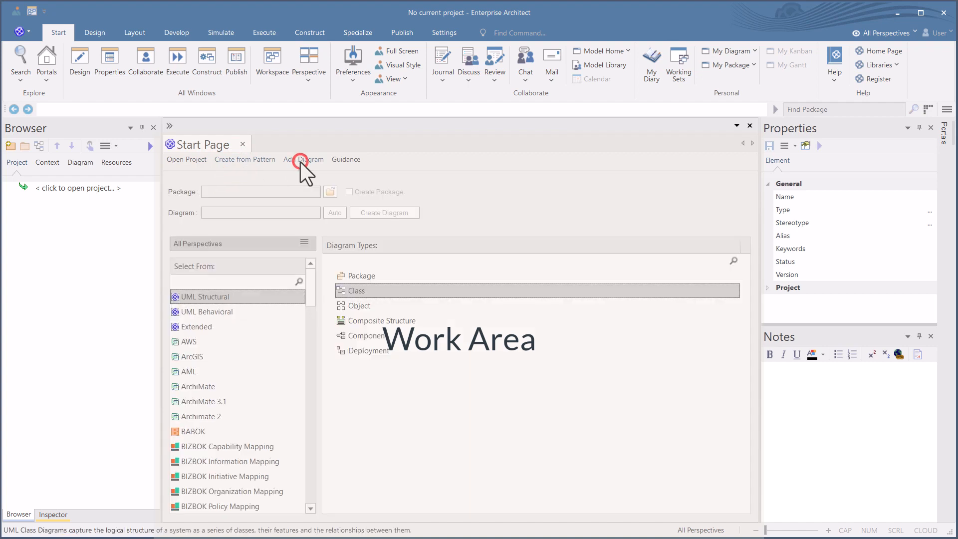
click(345, 161)
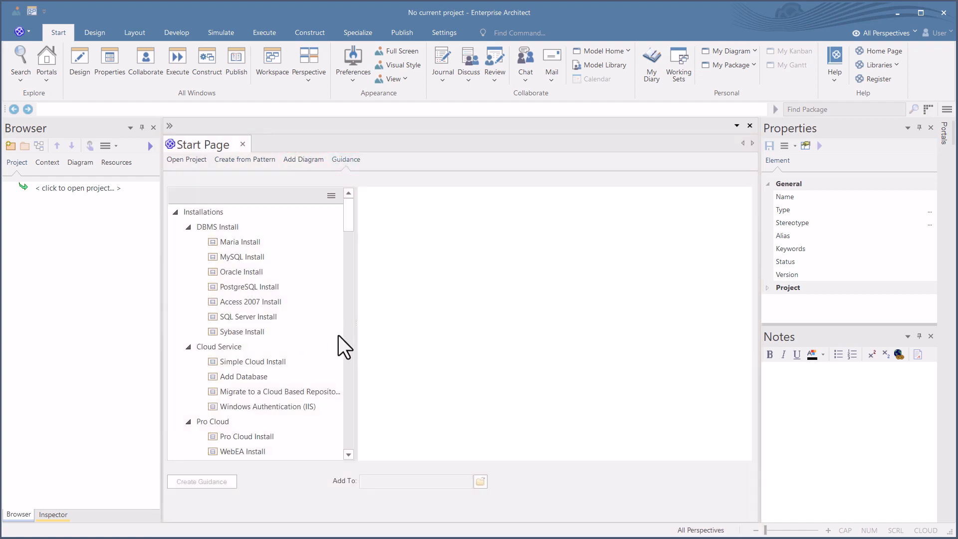
click(188, 161)
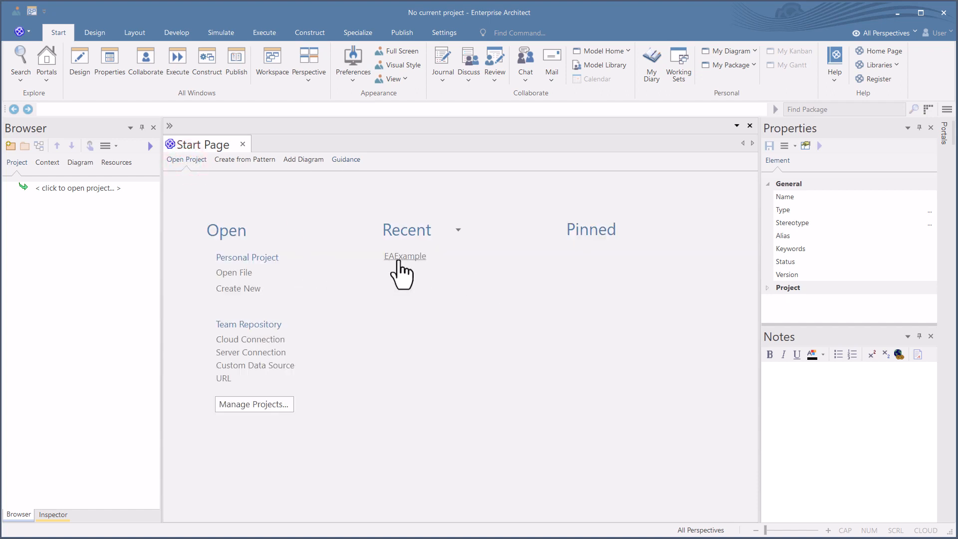
Open the recent EAExample project and show the Getting Started diagram's own properties.
click(400, 260)
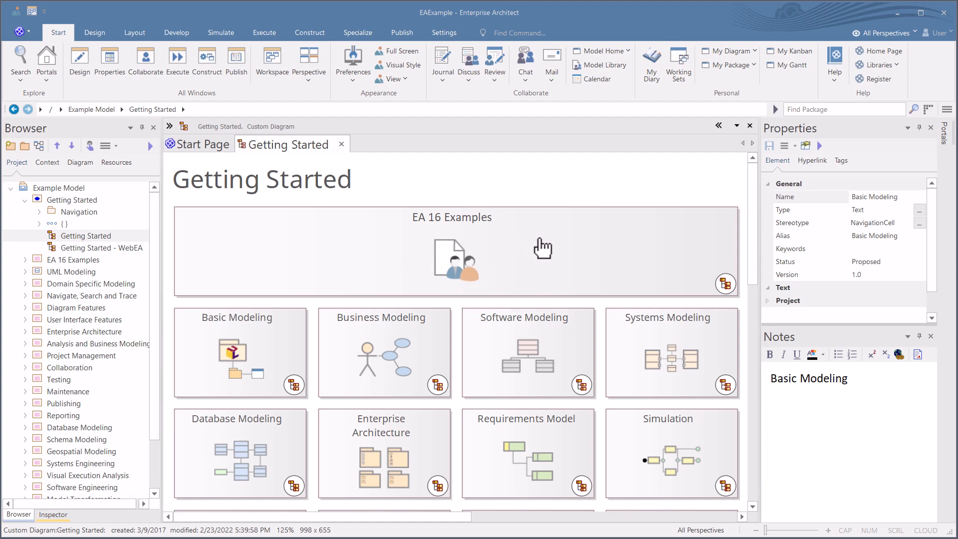
click(306, 187)
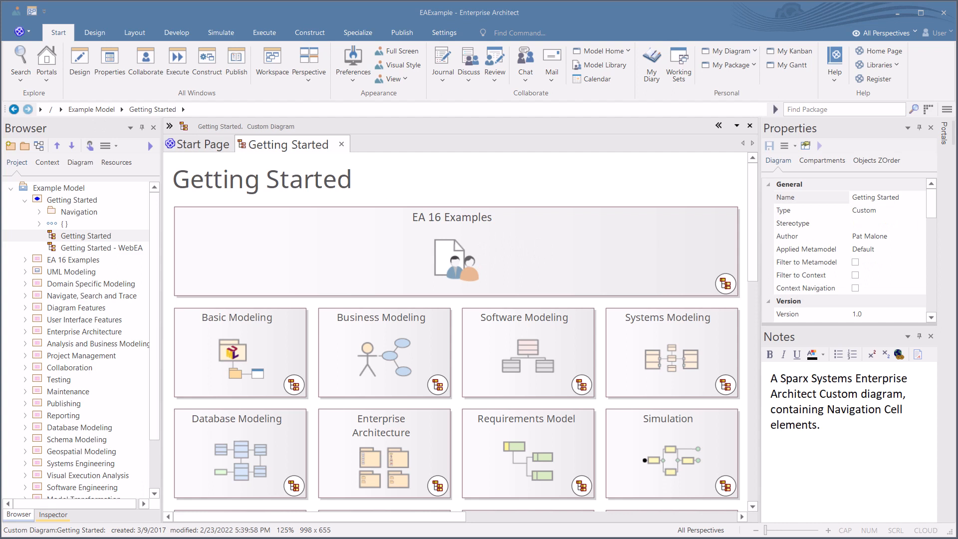